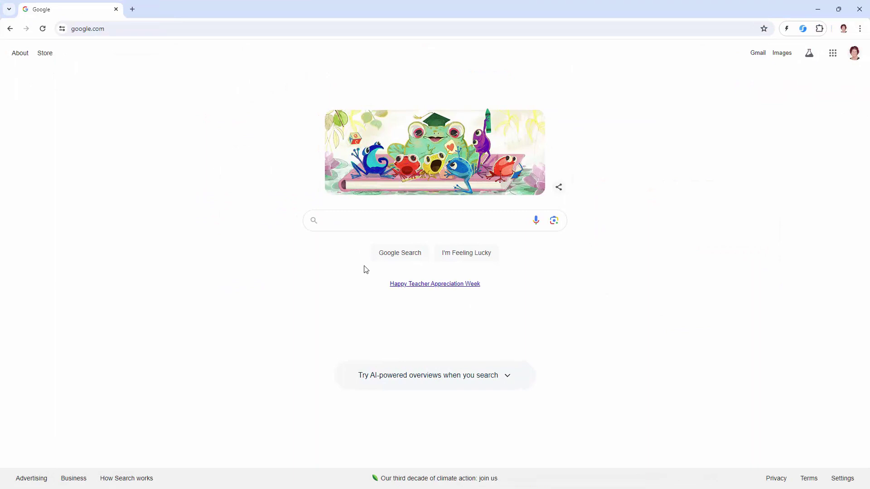
Step: Search Google for 'winsor and newton' and open the 'Winsor & Newton: Home' result
text(win)
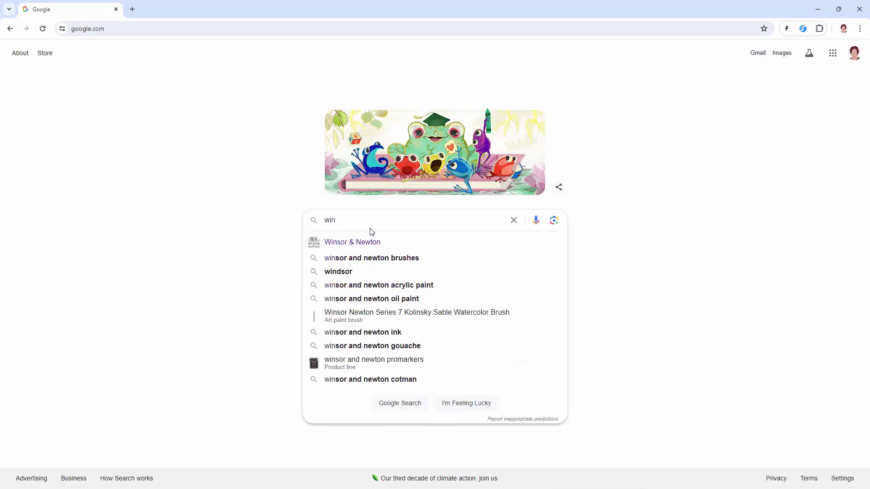
click(358, 242)
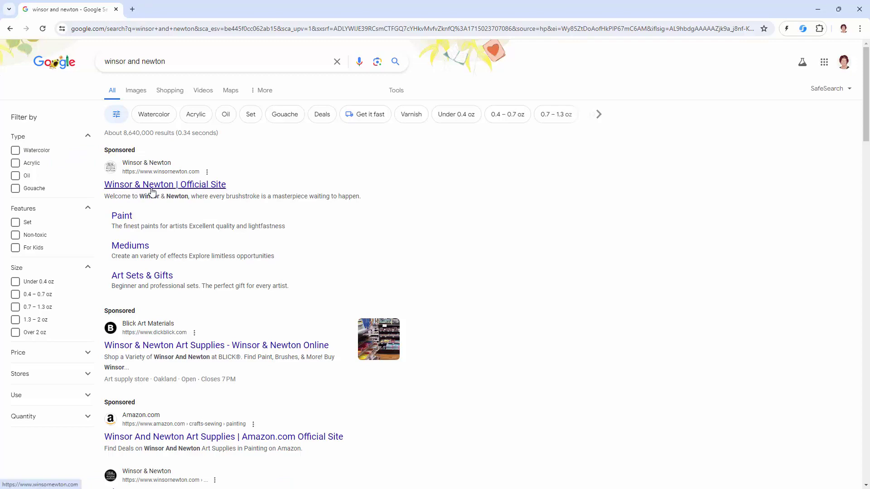
scroll(157, 270, down, 5)
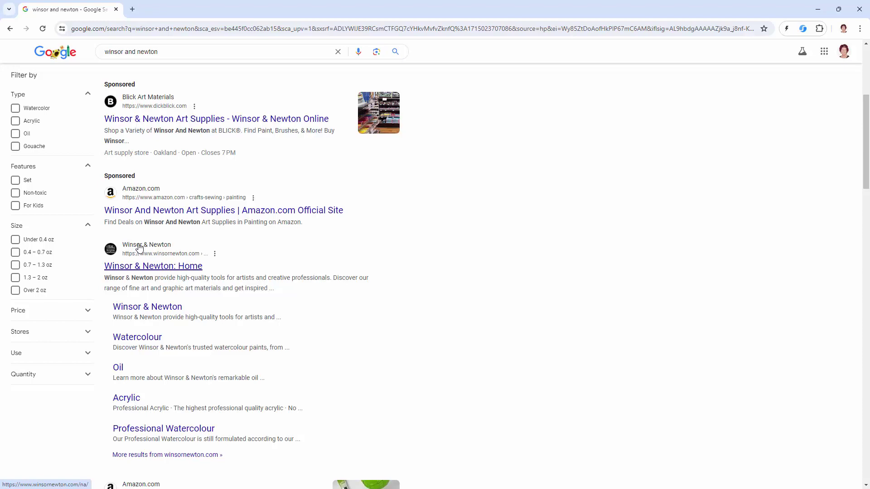
click(139, 249)
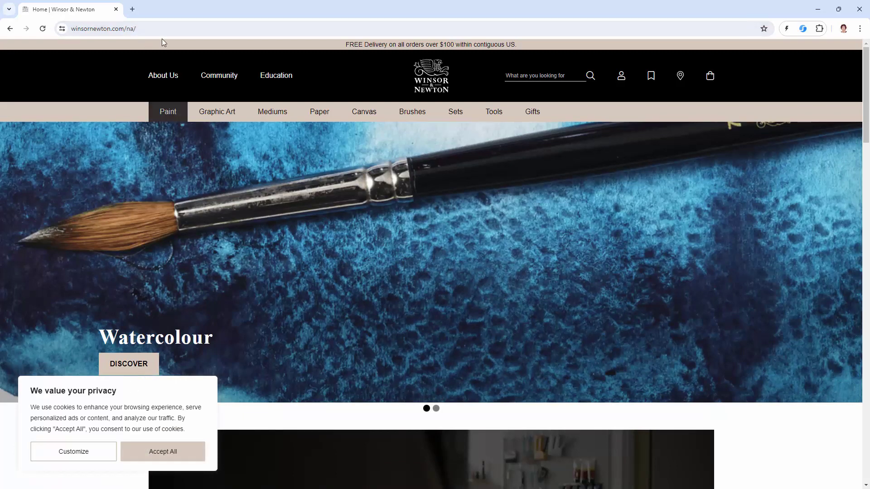
Step: Copy the Winsor & Newton website address and minimize Chrome to return to Word
click(153, 29)
key(ctrl+c)
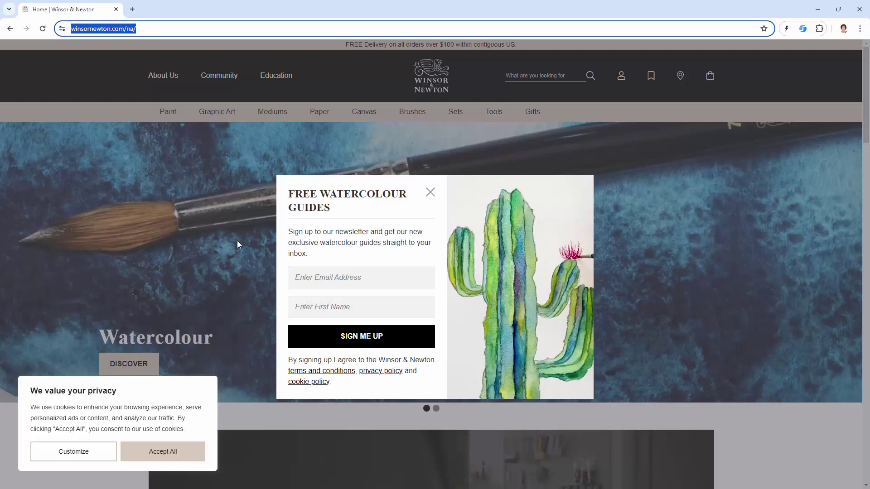
right_click(125, 28)
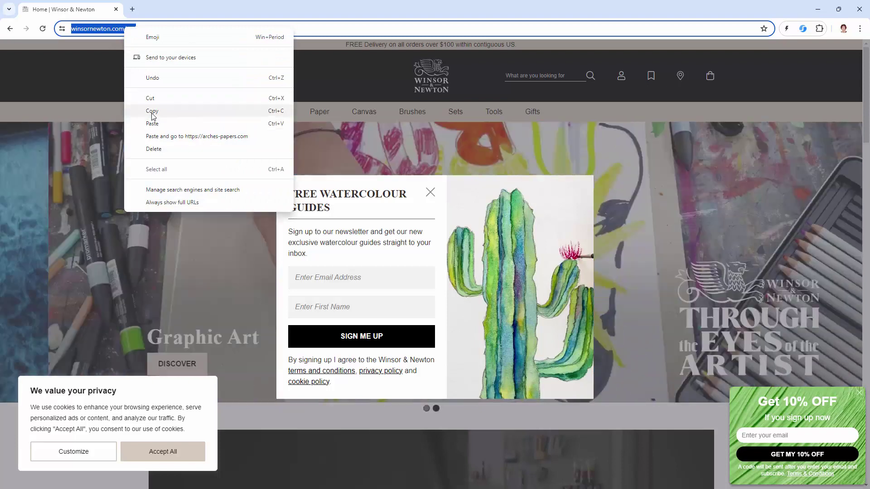
click(152, 111)
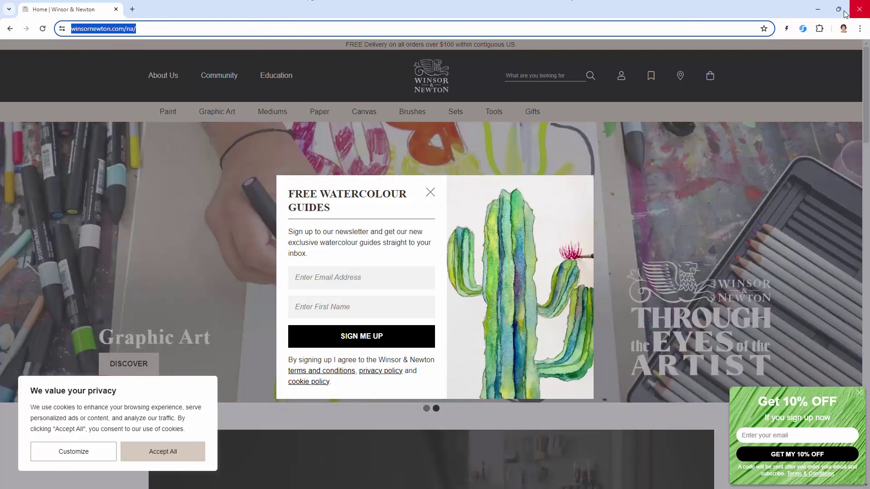
click(817, 12)
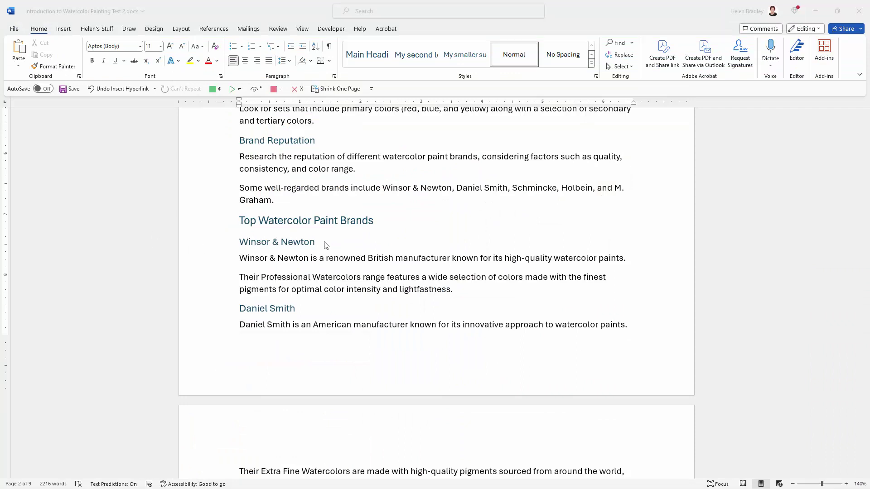
Step: Select the 'Winsor & Newton' heading and bring up the Insert Hyperlink dialog, centred on screen
drag(319, 242, 240, 244)
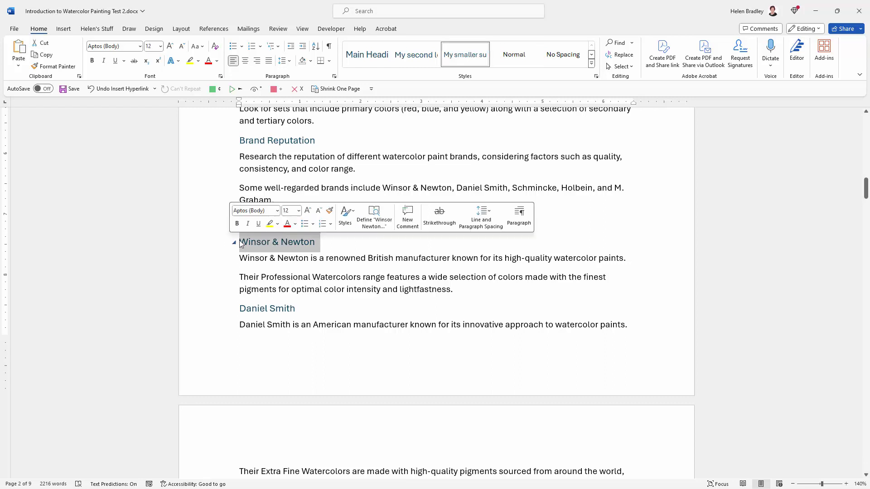
right_click(281, 243)
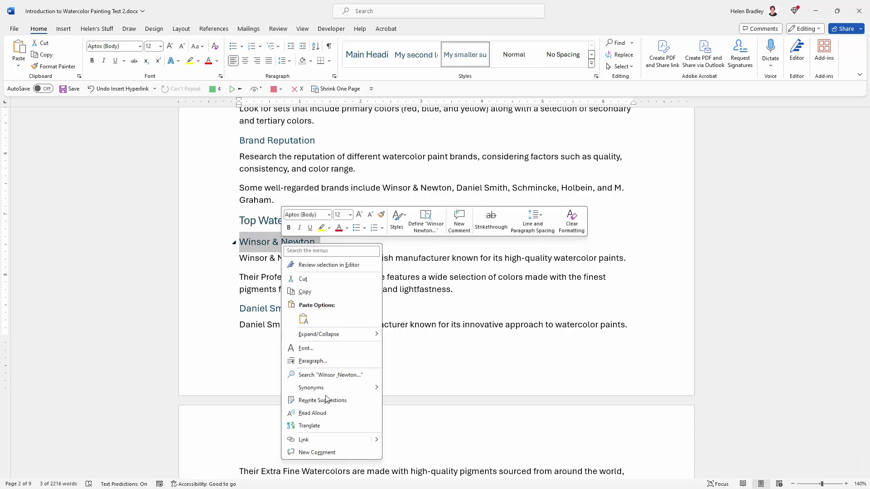
click(303, 440)
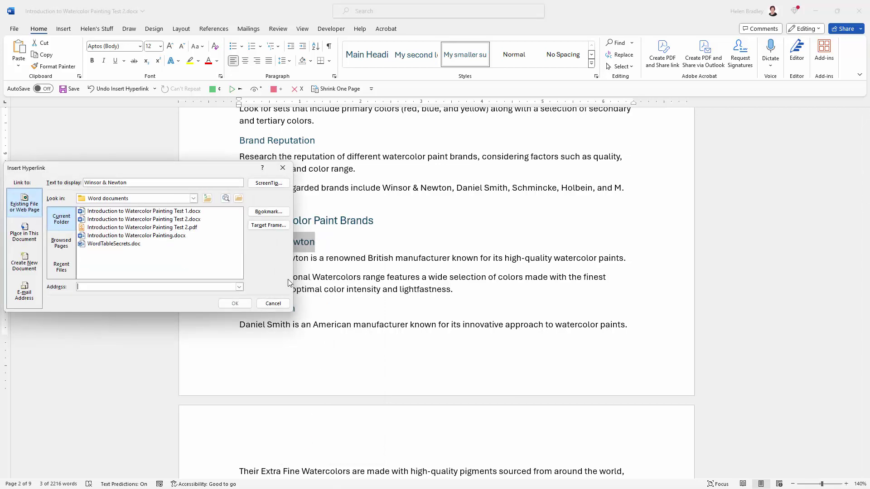
drag(179, 171, 514, 156)
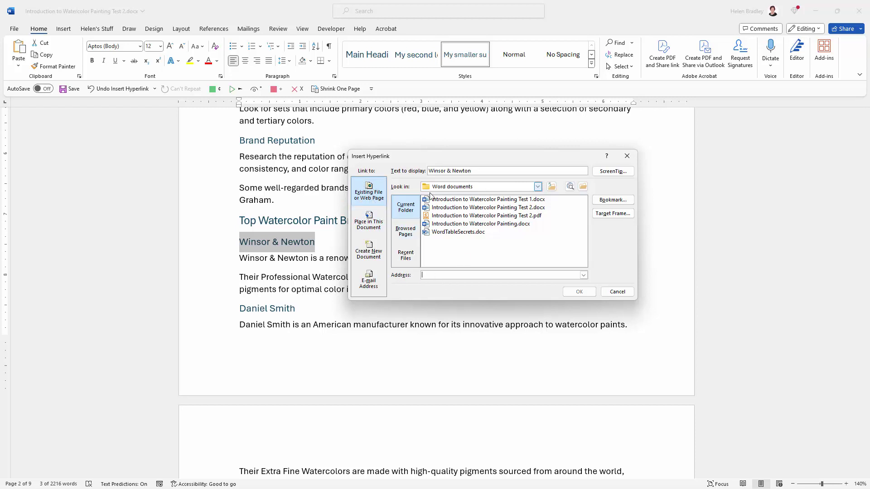
right_click(429, 275)
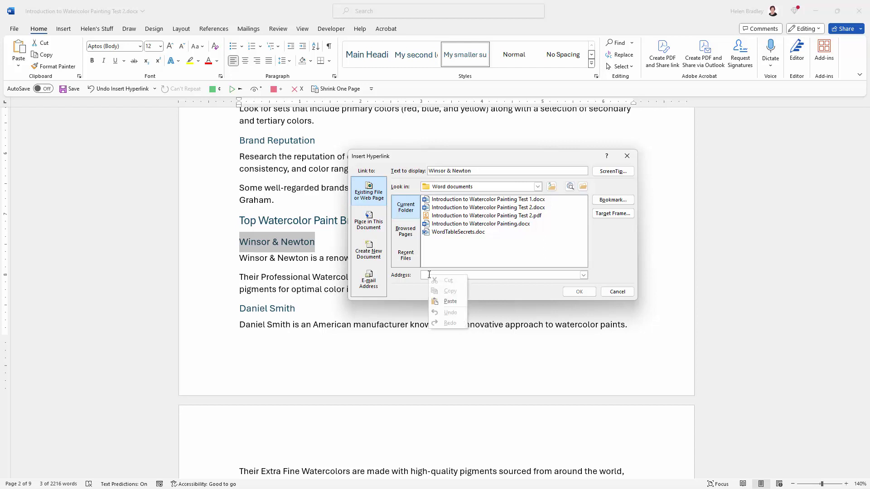
click(450, 302)
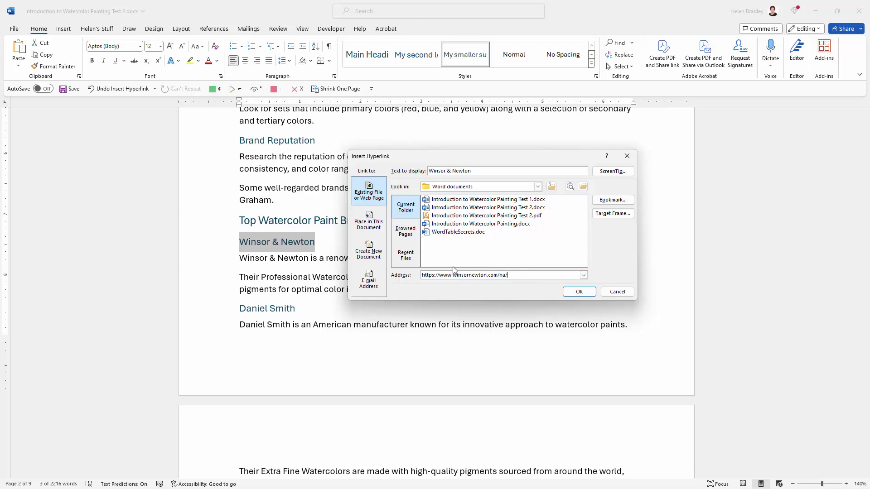
click(579, 292)
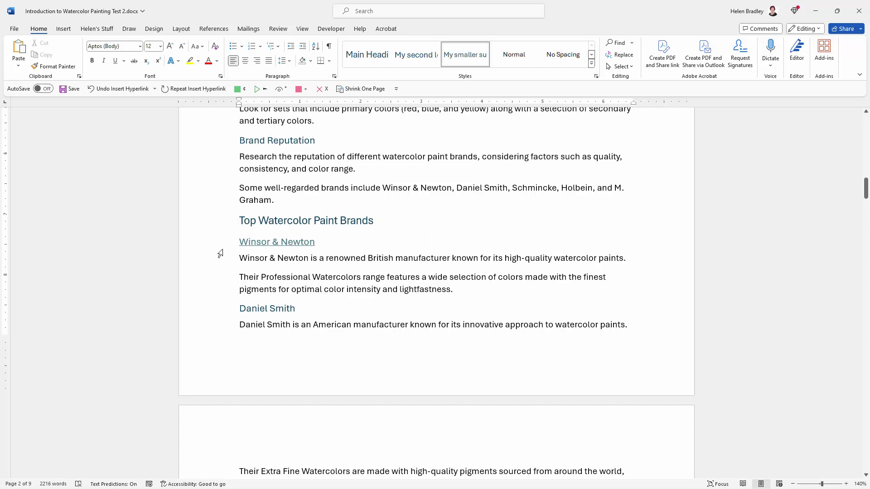
click(257, 242)
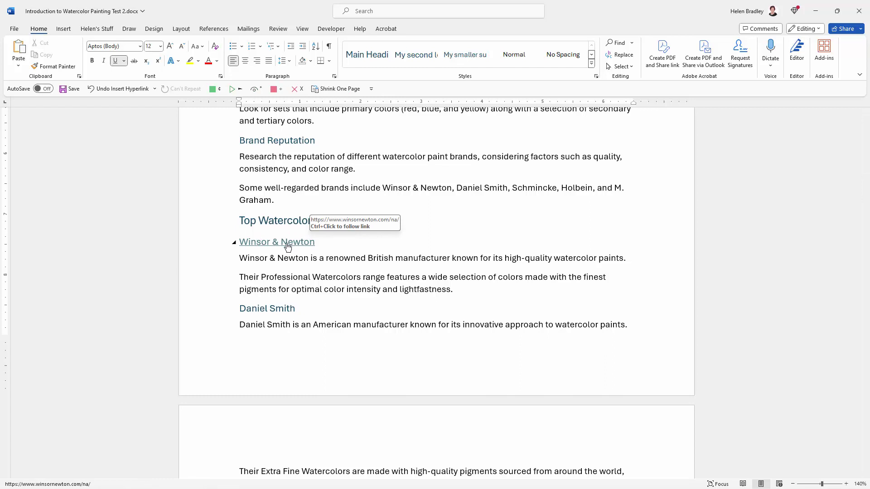
triple_click(287, 246)
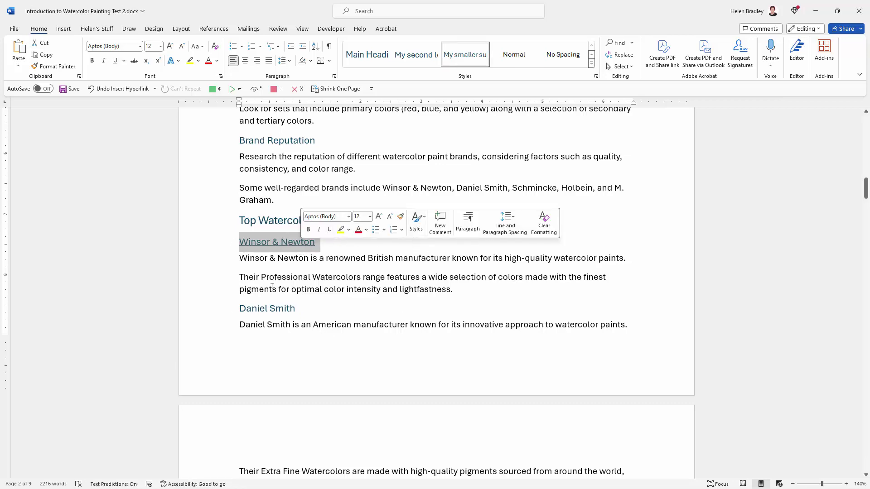
ctrl+click(277, 243)
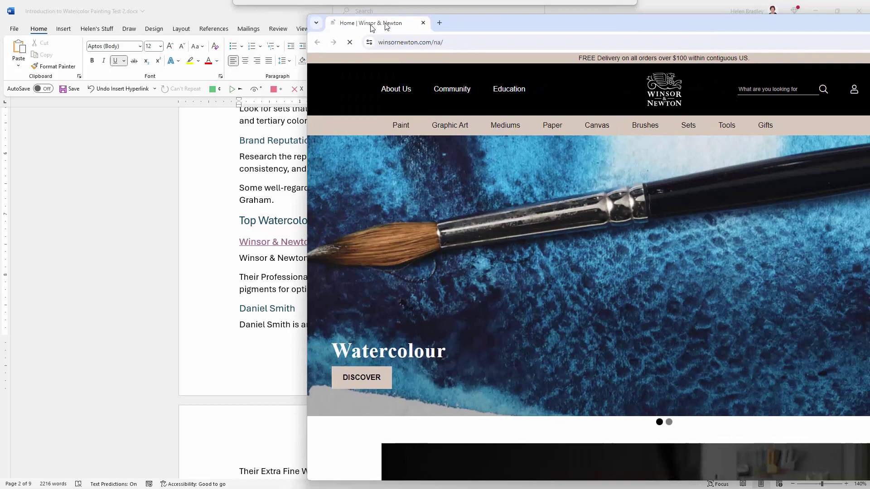
drag(159, 10, 135, 23)
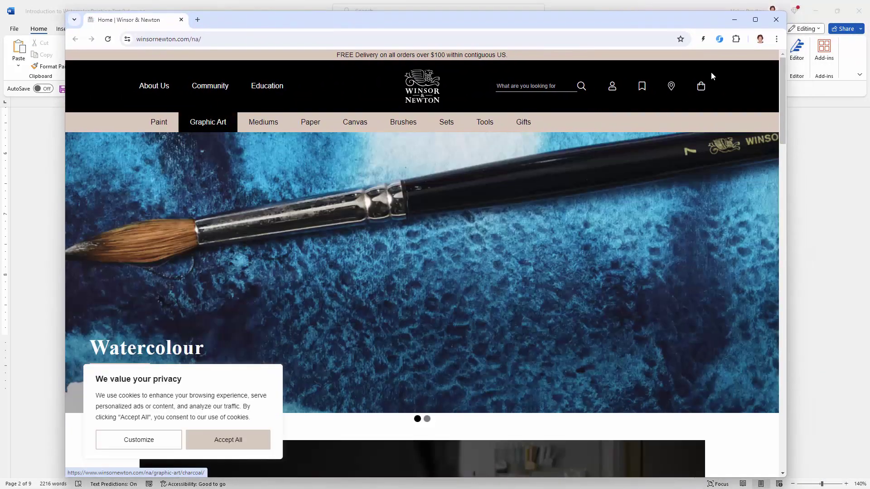
click(776, 20)
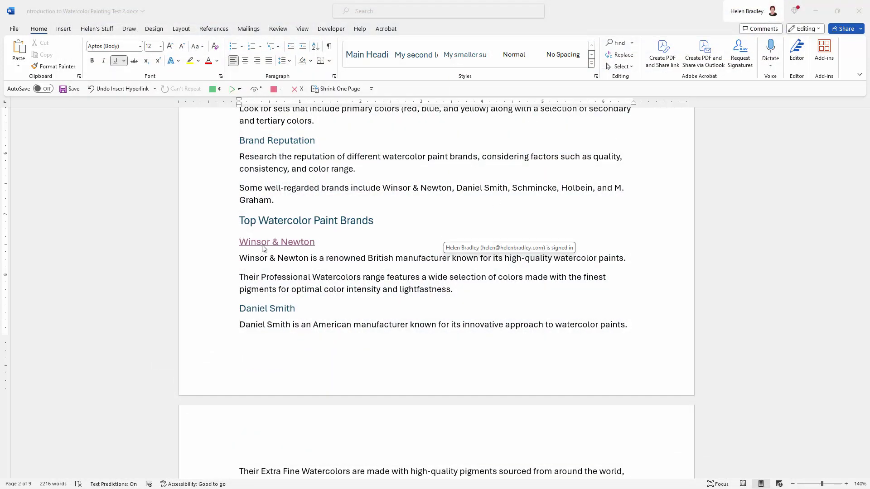
click(225, 315)
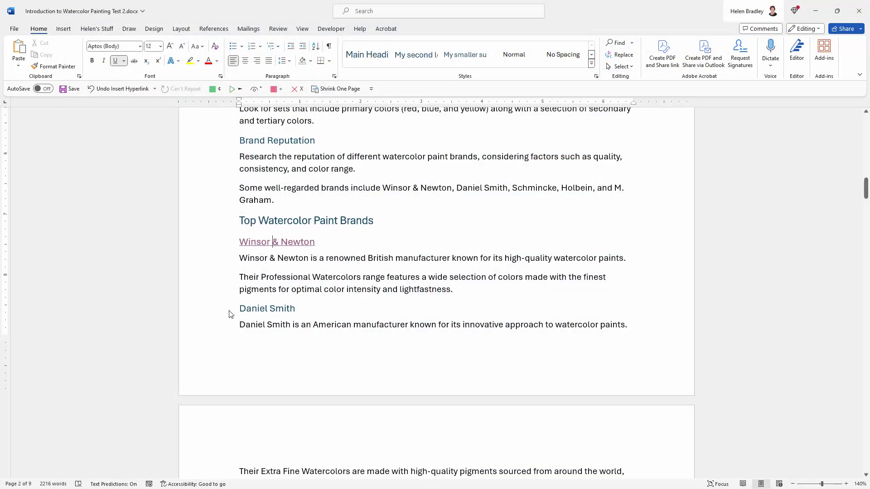
right_click(252, 310)
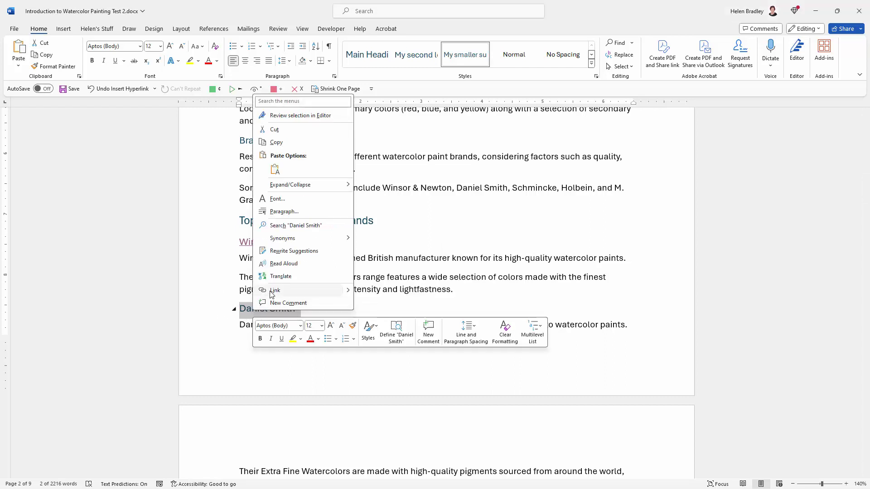
click(275, 291)
drag(501, 156, 467, 161)
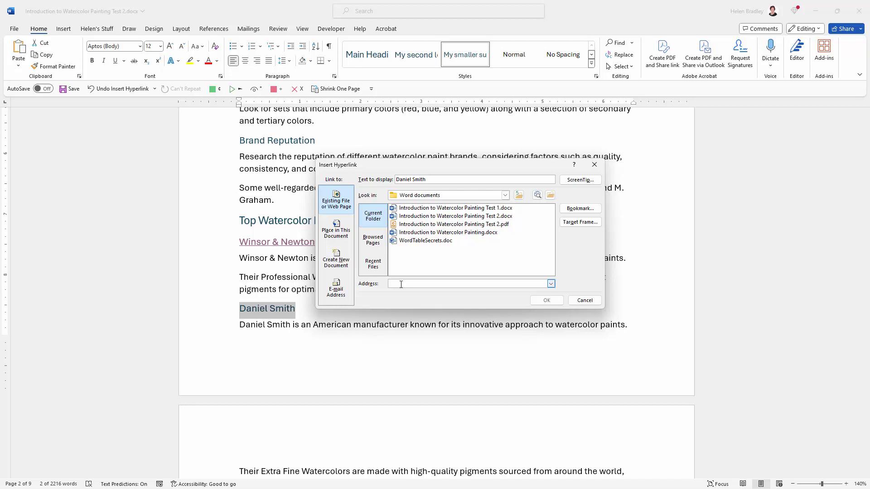
text(http://www.danielsm)
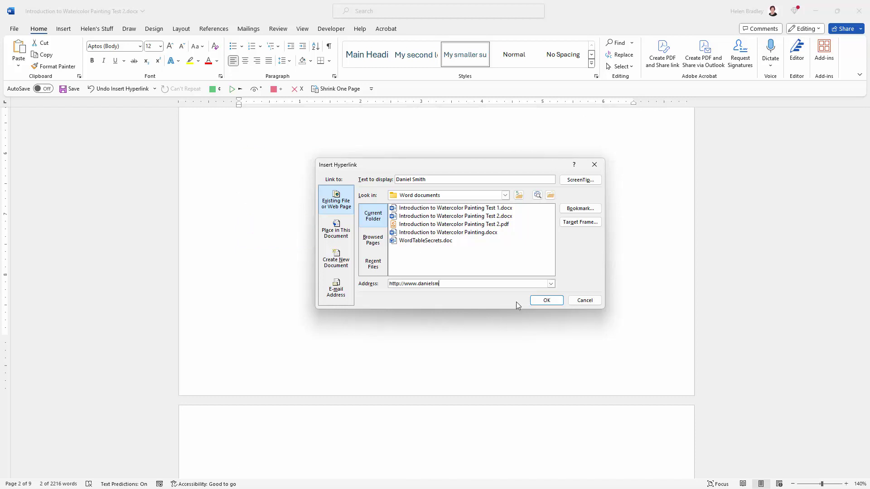
text(ith.com)
click(549, 302)
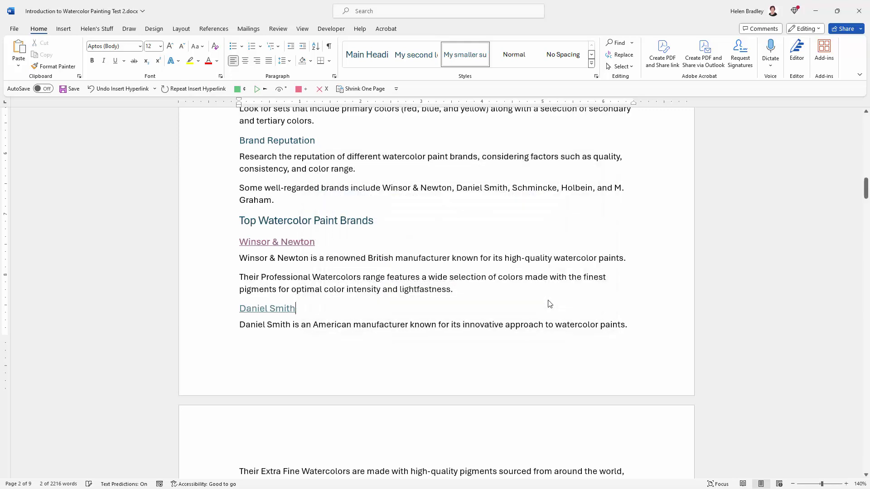
Step: Follow the Daniel Smith link to confirm danielsmith.com opens, then close that browser window
triple_click(259, 314)
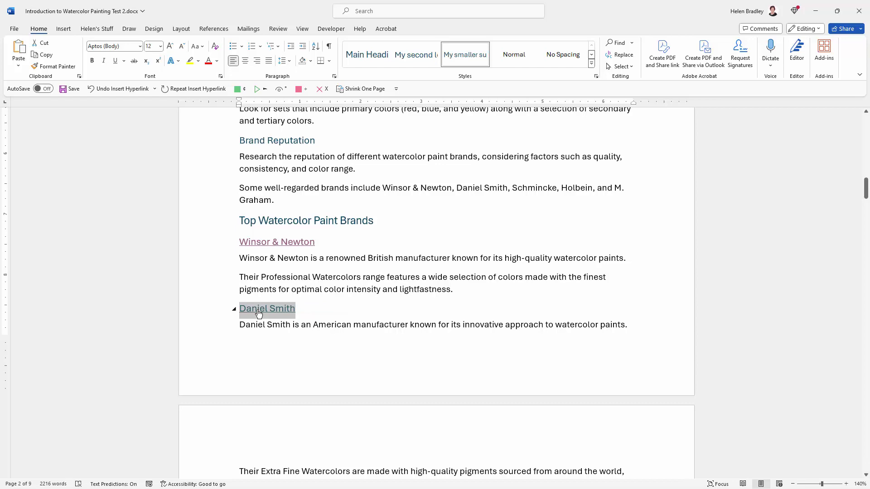
ctrl+click(259, 314)
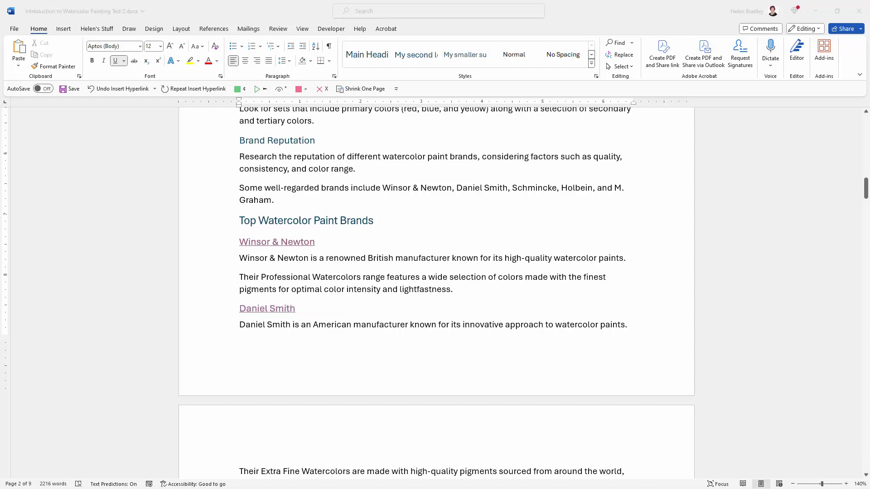
drag(719, 14, 178, 12)
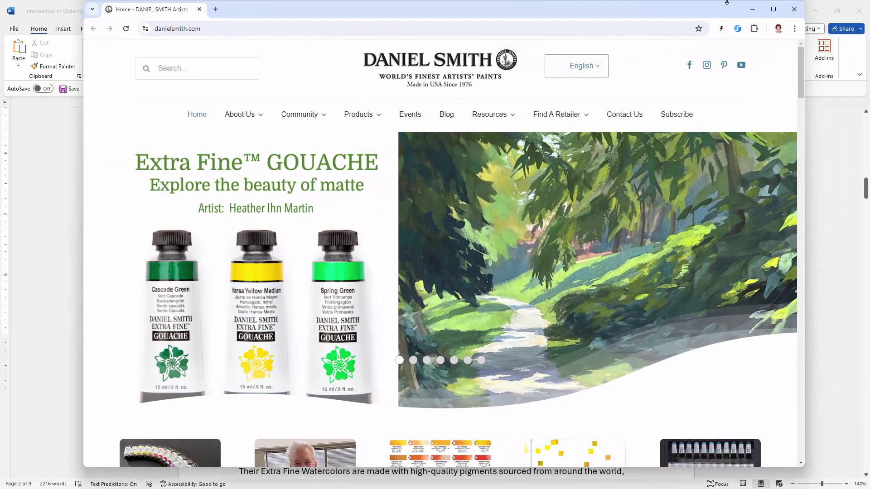
click(787, 16)
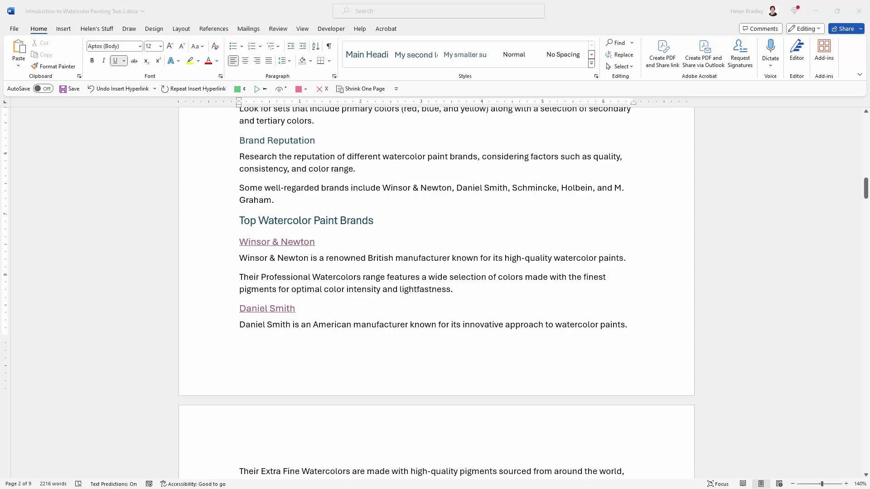
Step: Follow the Arches link in the PDF to confirm the Arches website opens, then close it
drag(303, 38, 255, 23)
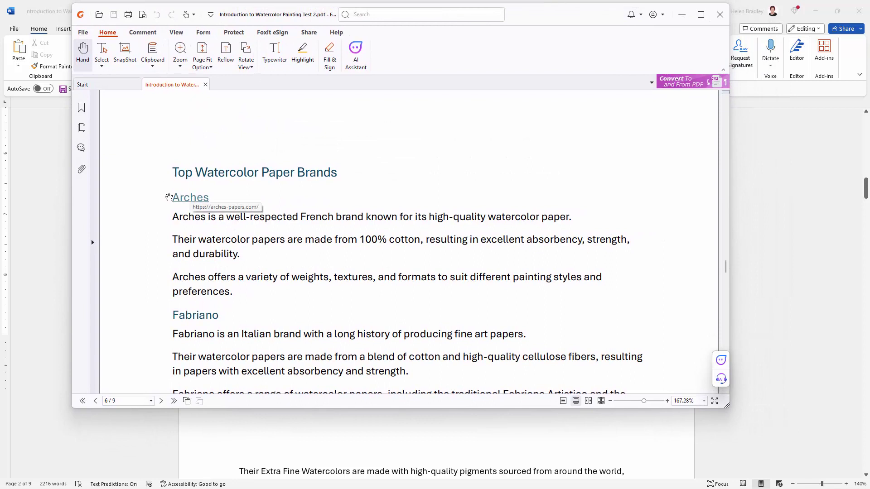
mouse_move(194, 200)
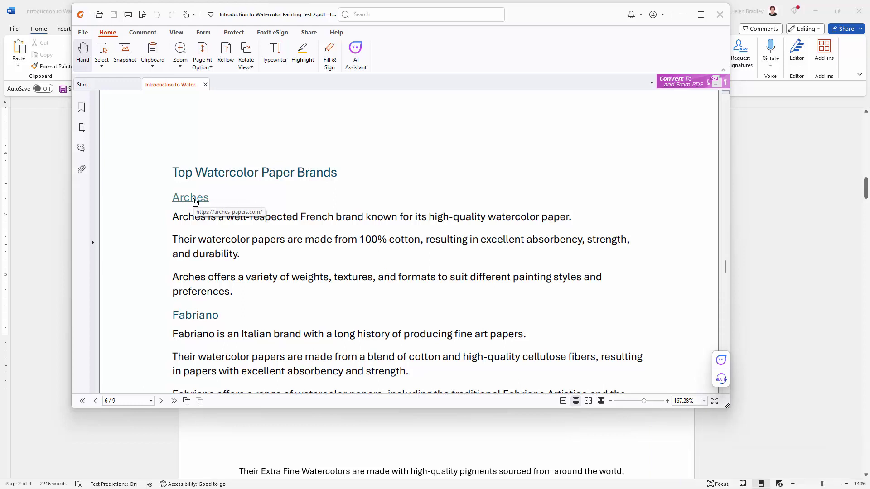
click(195, 202)
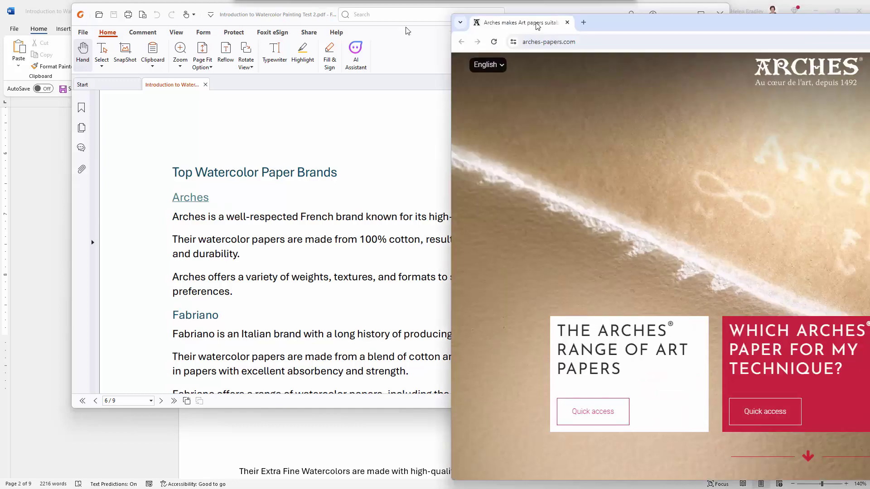
drag(536, 18, 187, 18)
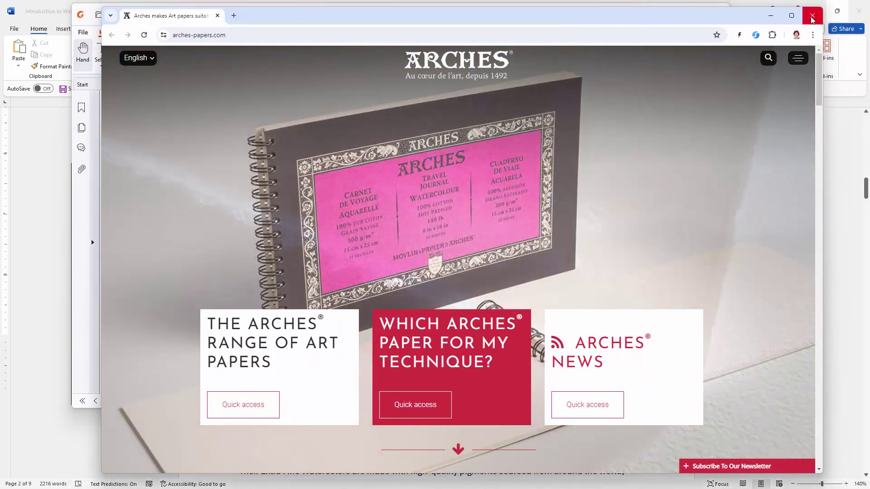
click(811, 16)
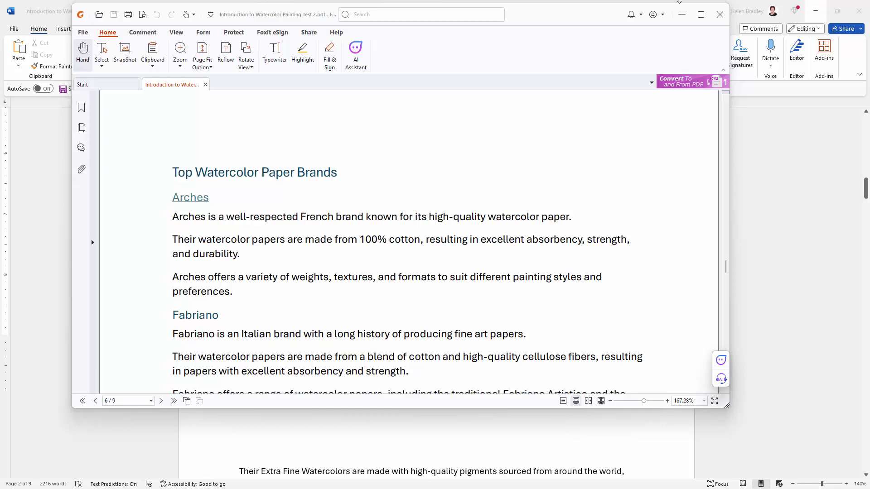
click(682, 18)
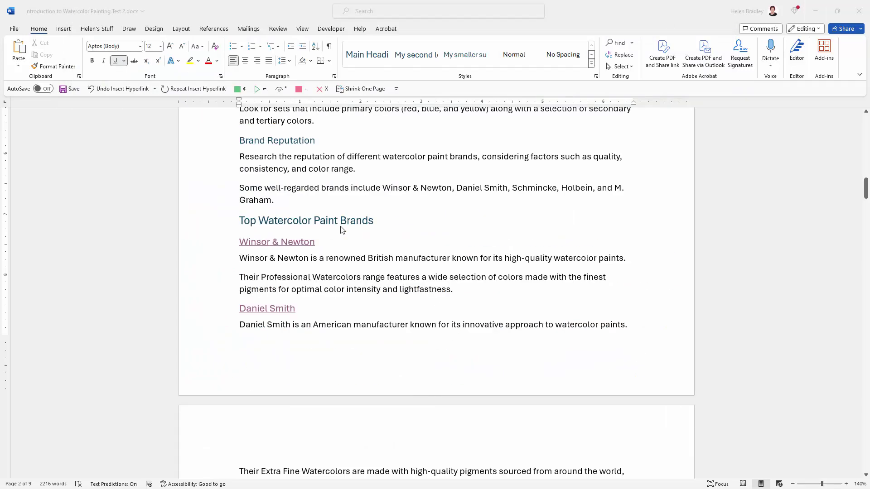